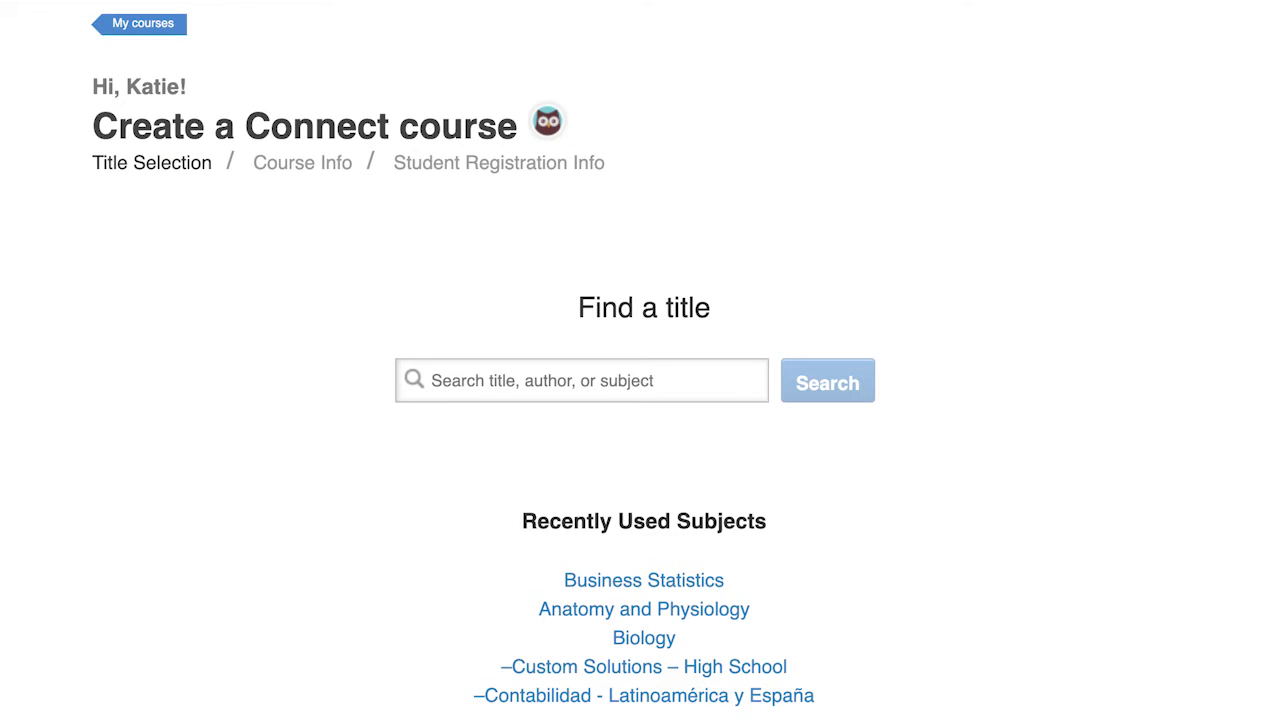
Search the Connect title catalogue for 'Economics' while creating the new course
text(Economics)
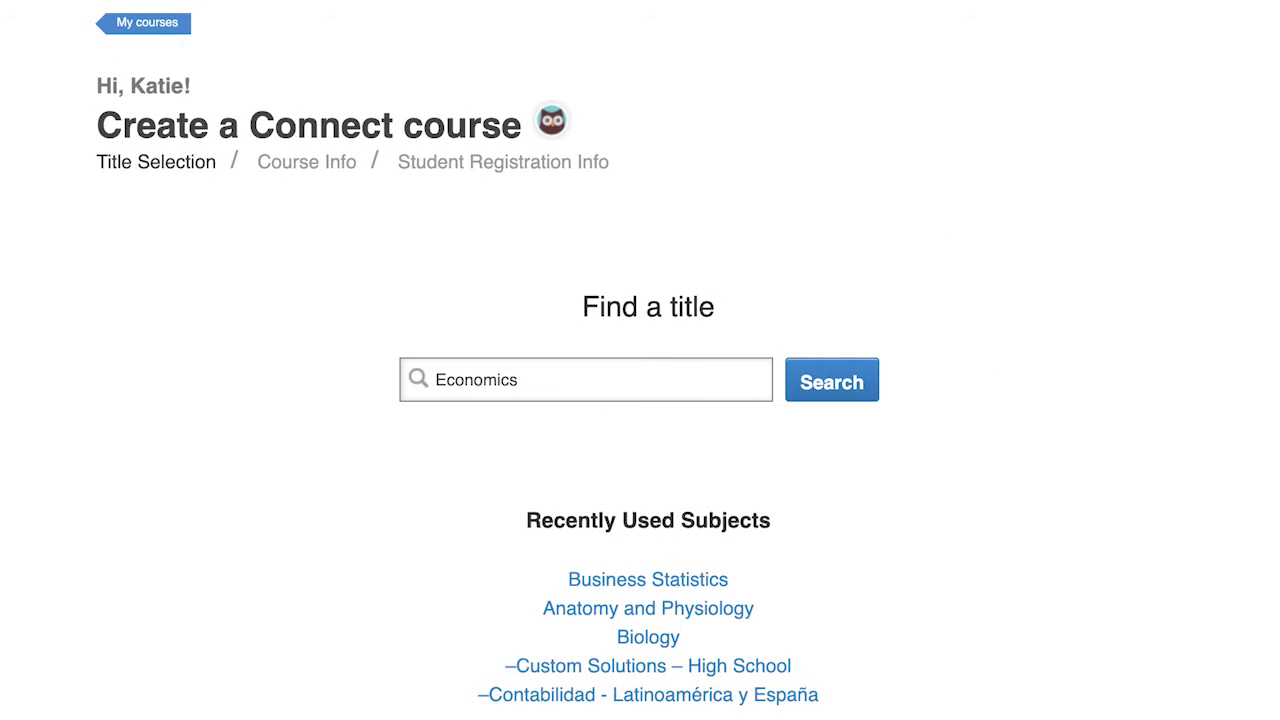